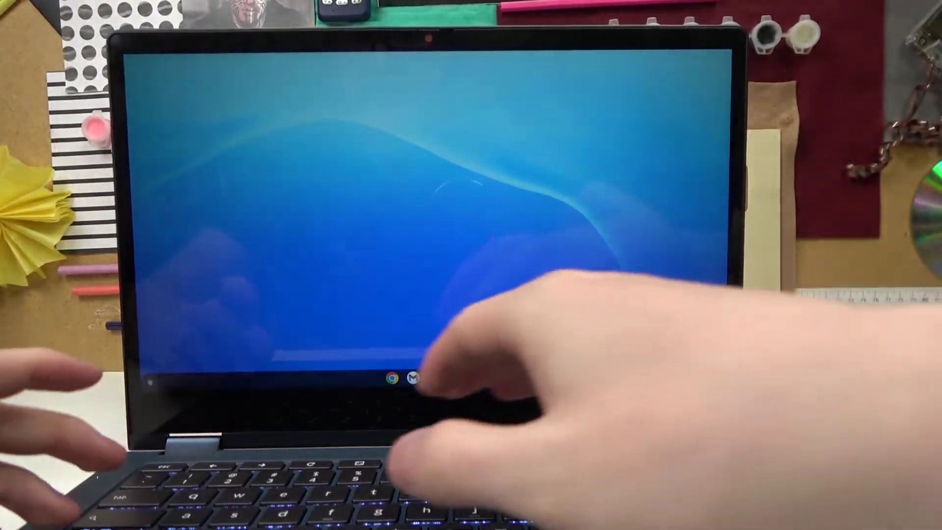
- Rotate the screen 90 degrees into portrait by confirming the Rotate Screen prompt
key("ctrl+shift+F3")
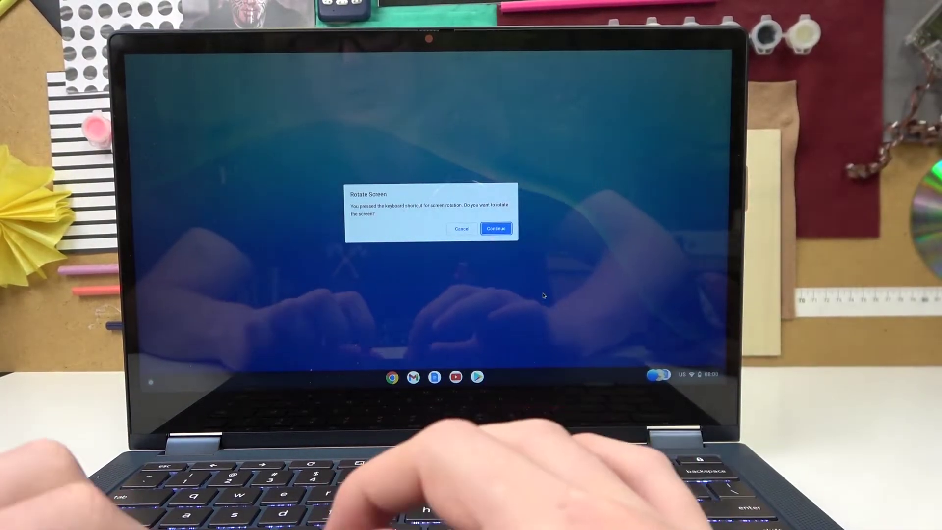
left_click(488, 229)
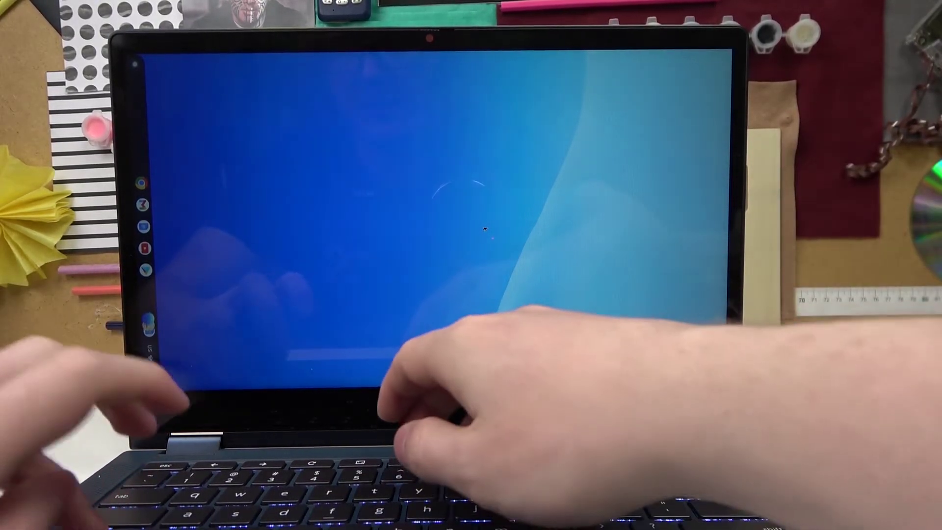
- Rotate the display three more quarter turns, through 180 and 270 degrees, back to landscape
key("ctrl+shift+F3")
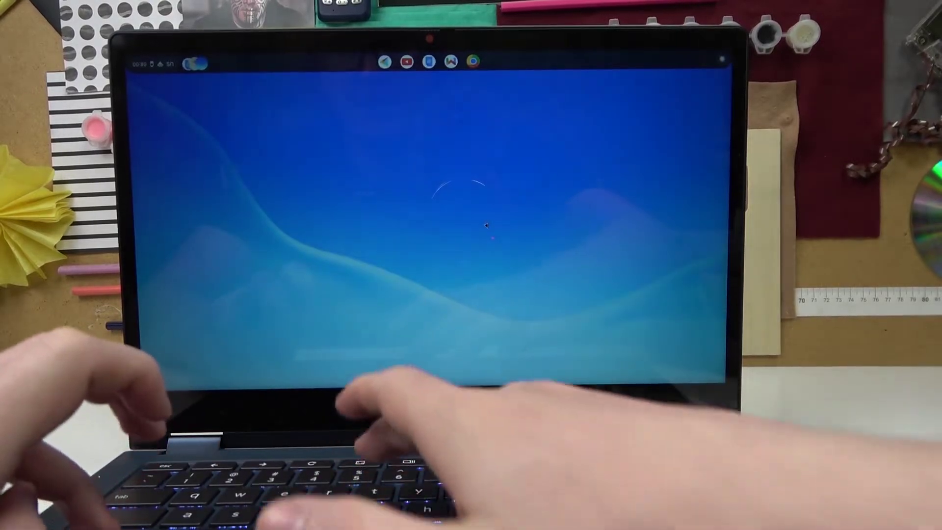
key("ctrl+shift+F3")
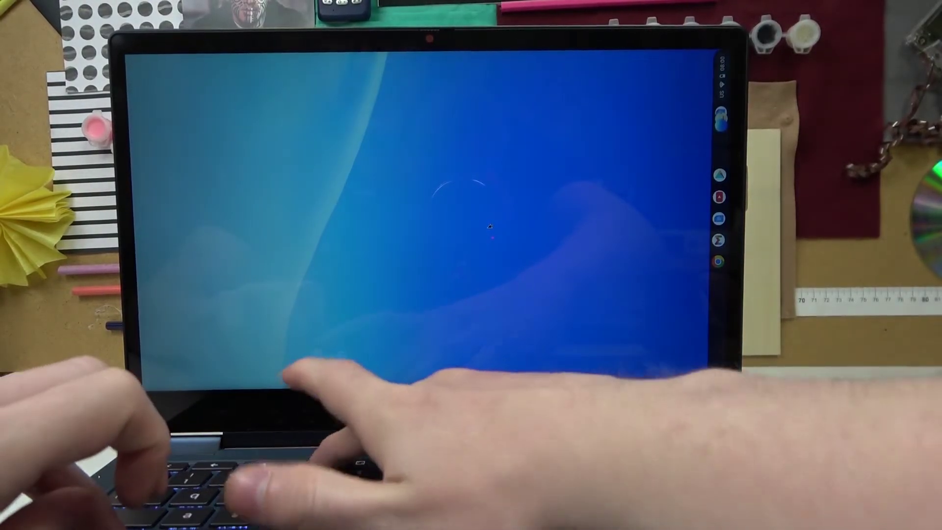
key("ctrl+shift+F3")
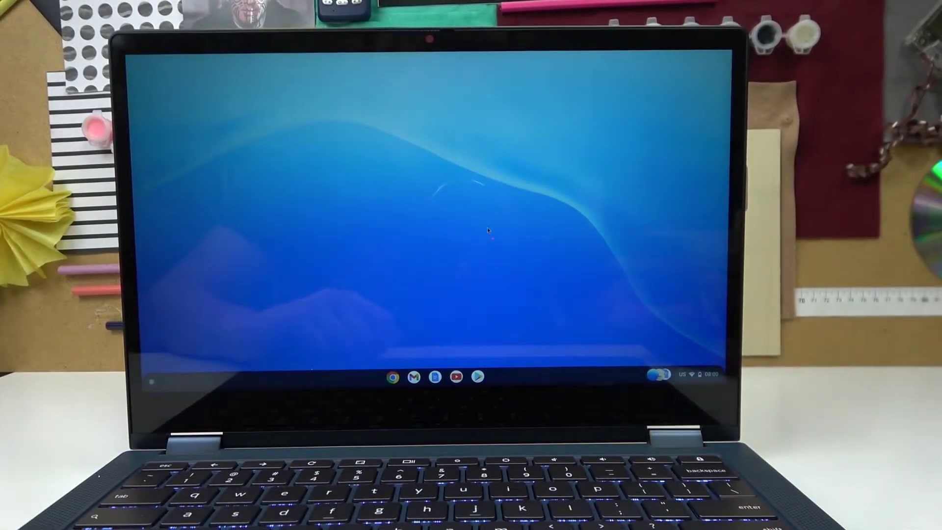